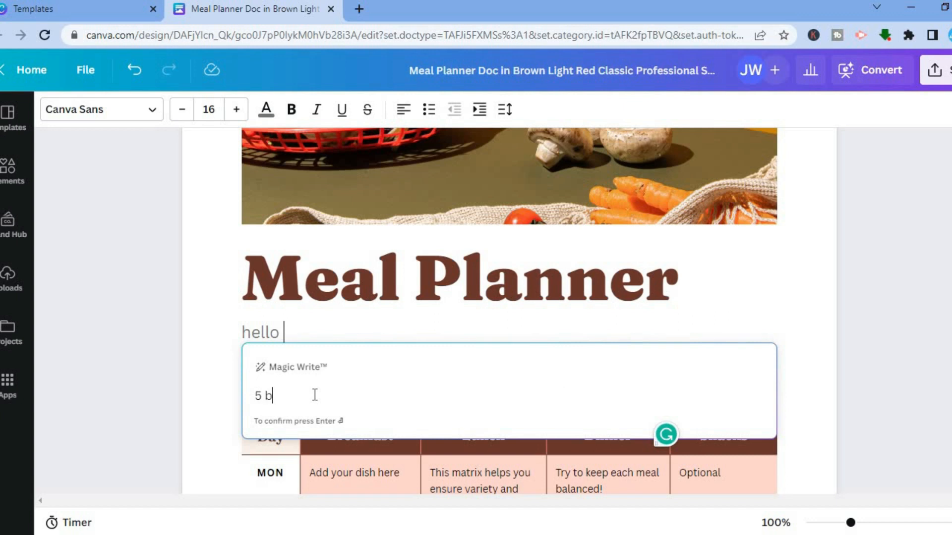
- Generate text below the Meal Planner title with Magic Write, using the prompt "5 best foods to lose weight"
type("oods to")
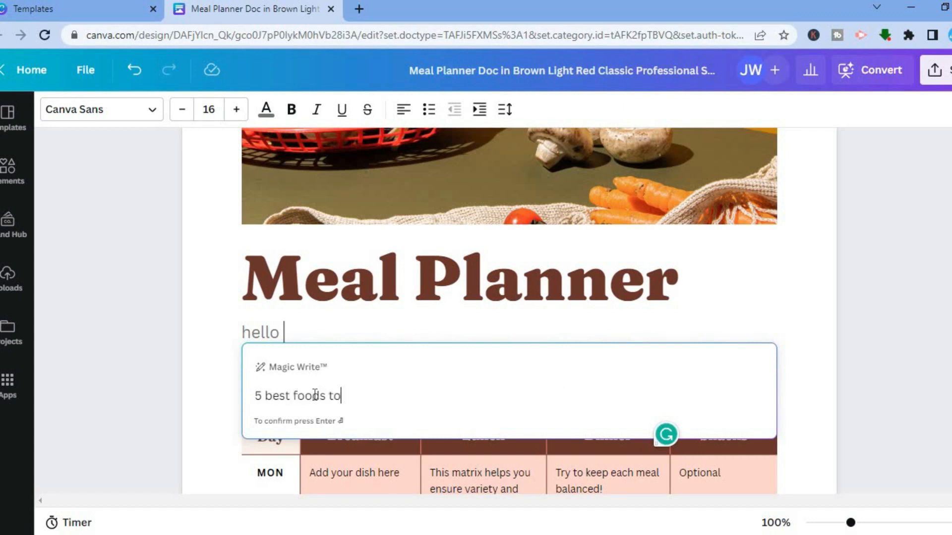
type(" lose weight")
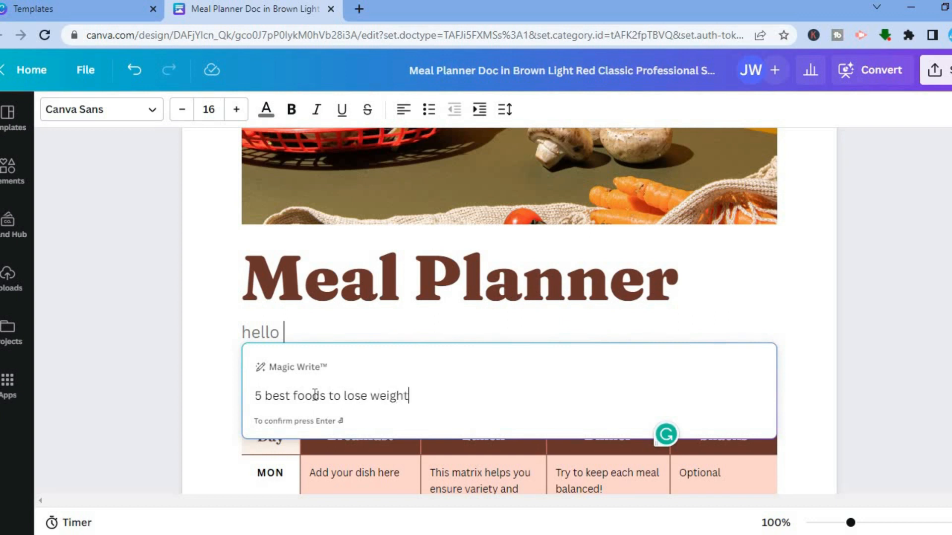
key("Return")
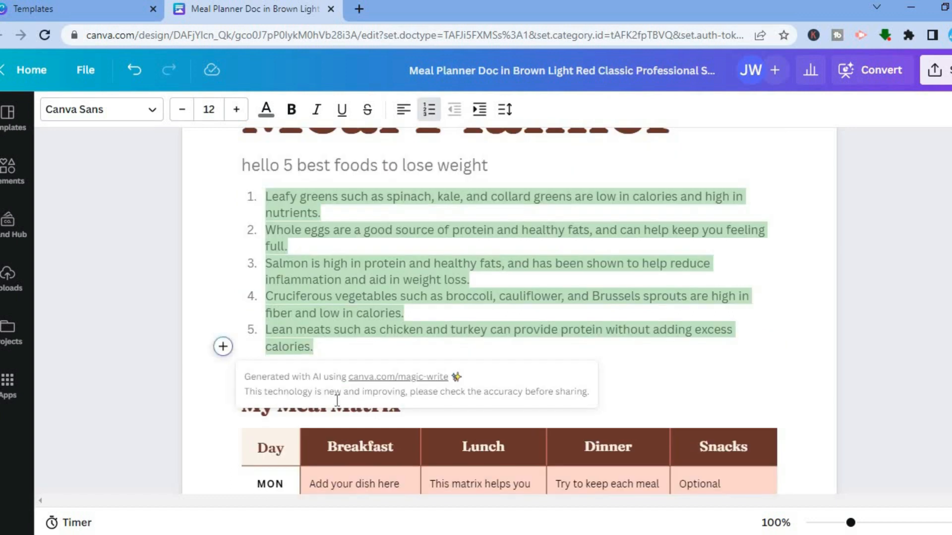
left_click(401, 314)
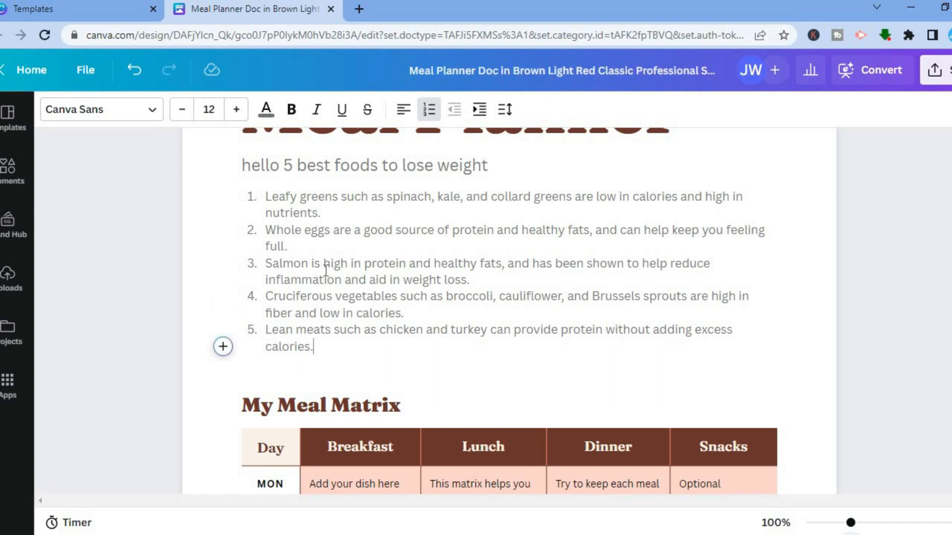
- Delete the word "hello" from the start of the line above the generated food list
left_click(294, 164)
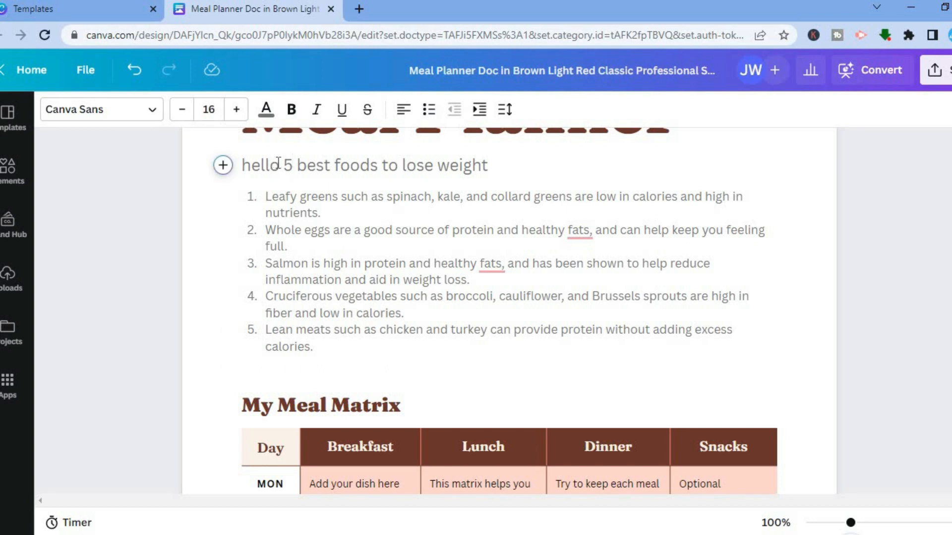
key("BackSpace")
key("BackSpace")
key("BackSpace")
key("BackSpace")
key("BackSpace")
key("BackSpace")
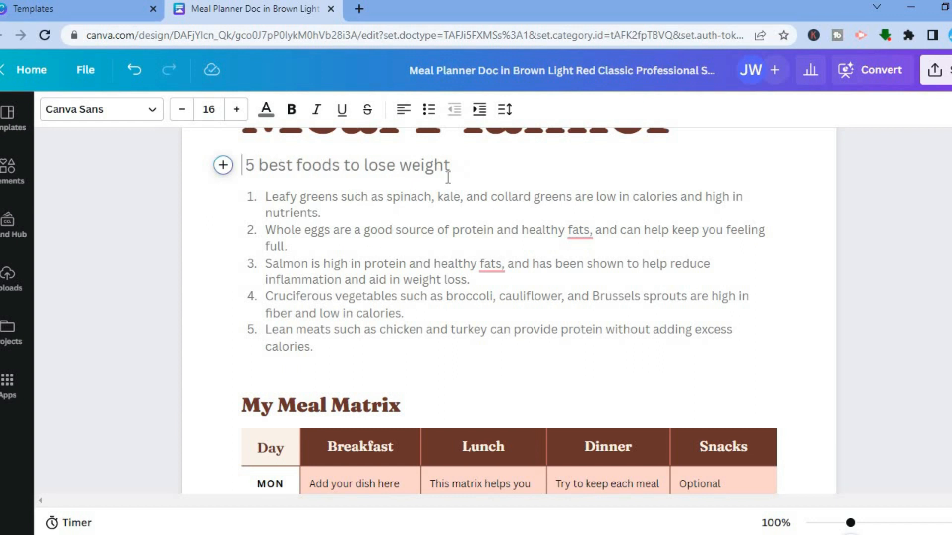
- Format "best foods to lose weight" in the line below the title in Poppins Medium at size 21
left_click_drag(441, 168, 255, 165)
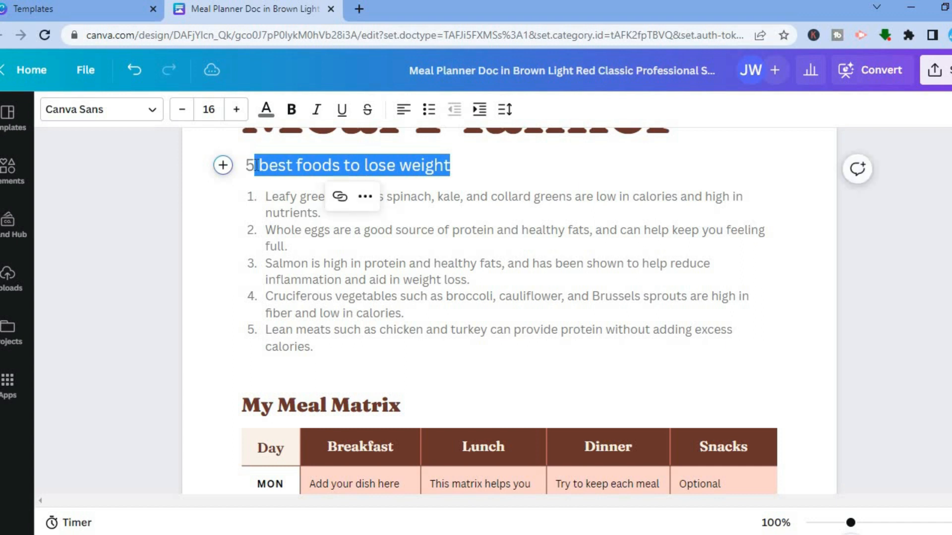
left_click(91, 112)
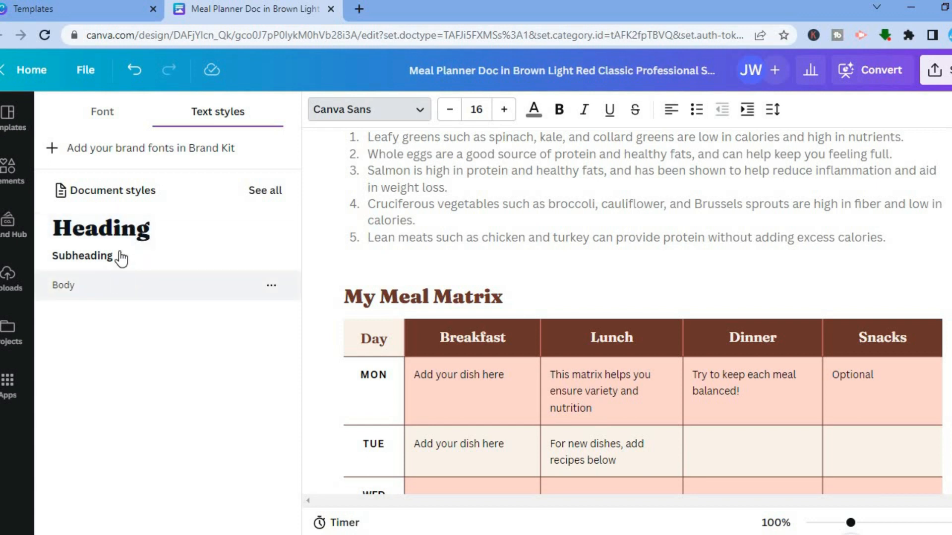
left_click(103, 119)
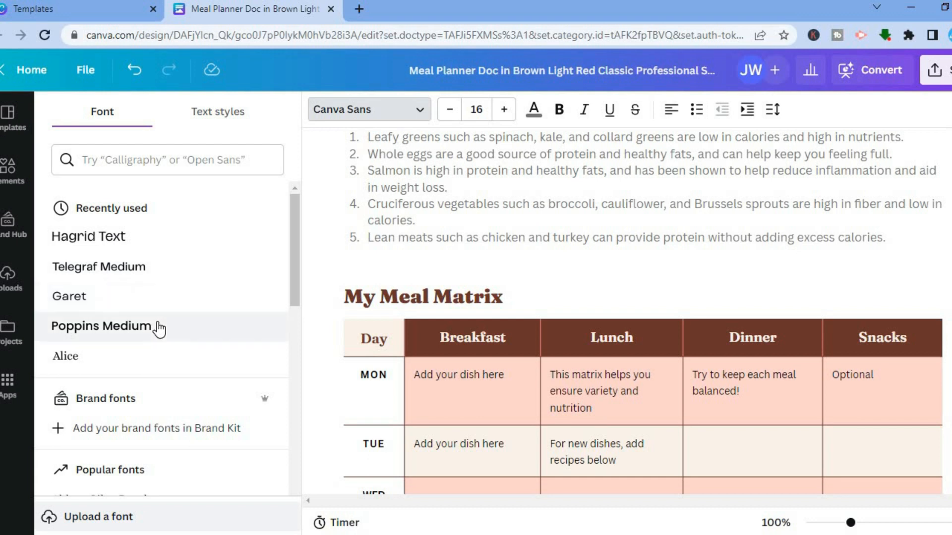
left_click(158, 328)
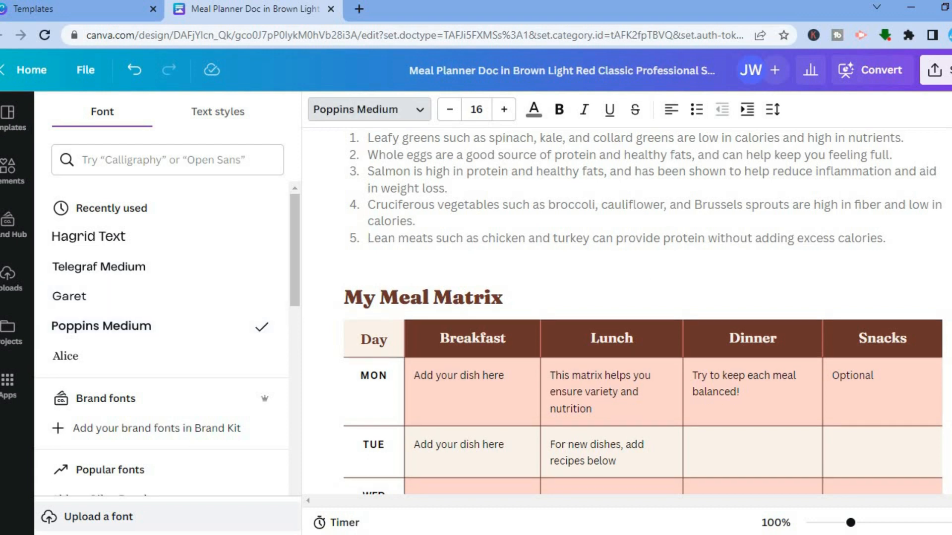
scroll(642, 318, "up", 6)
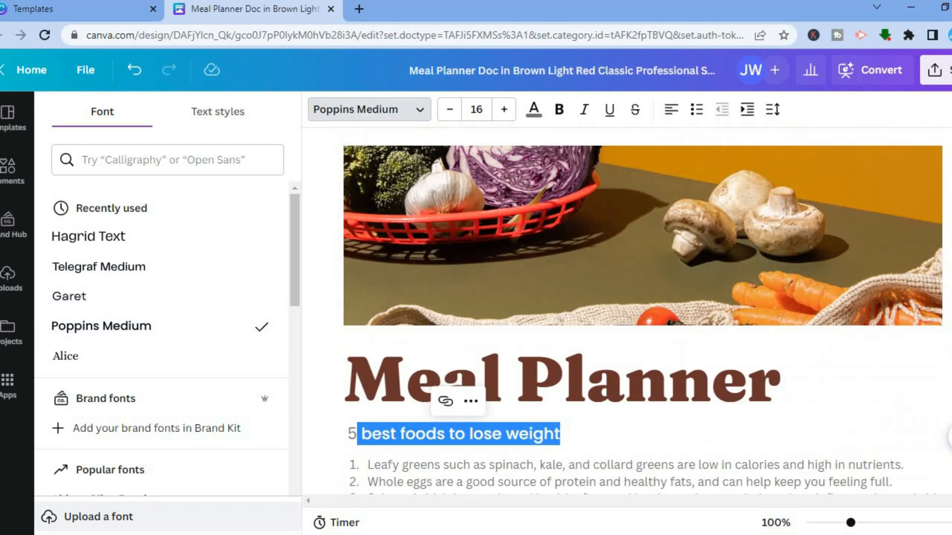
left_click(481, 108)
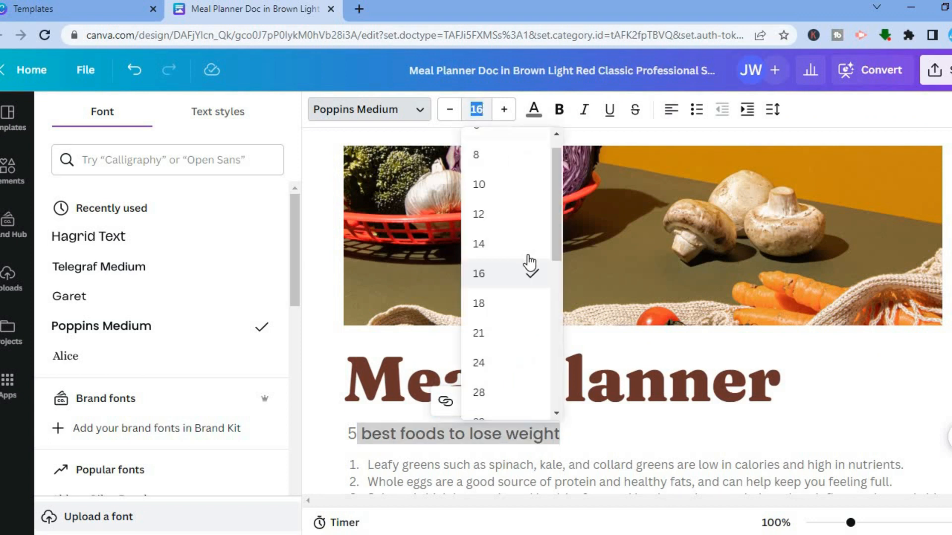
left_click(505, 337)
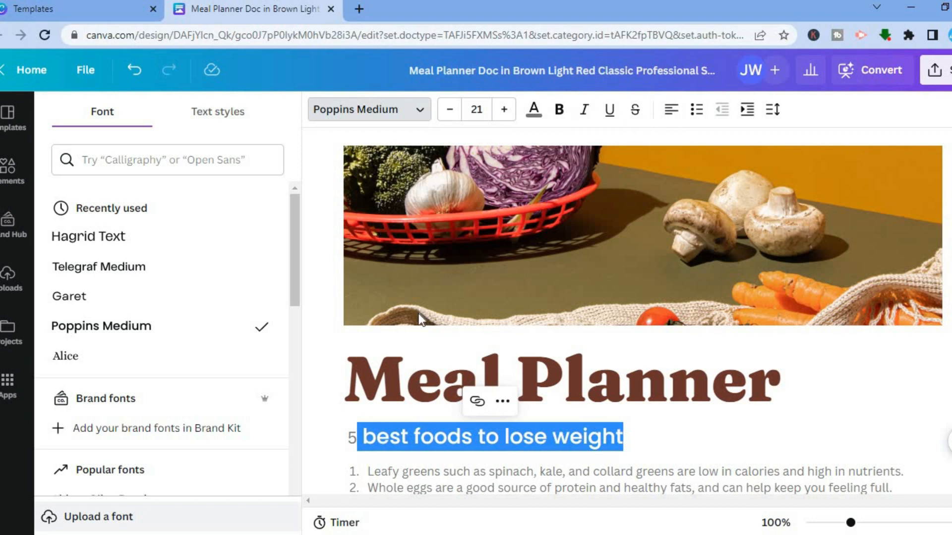
left_click(638, 427)
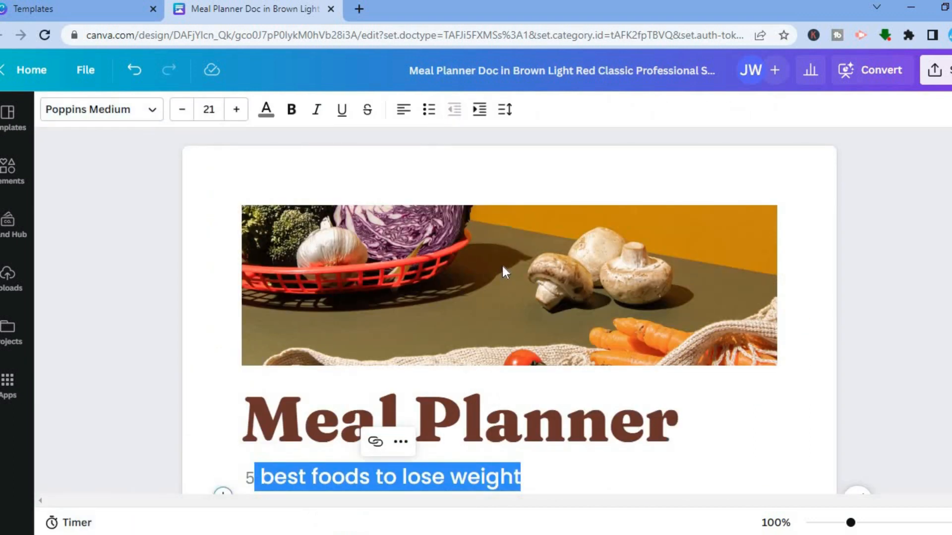
- Browse the Doc templates and insert the Content Strategy banner below the vegetable header image
left_click(430, 255)
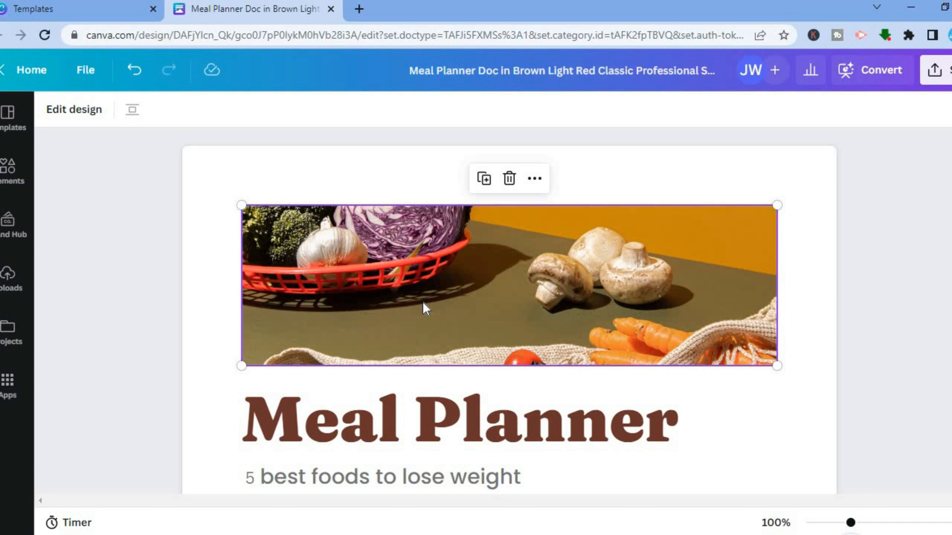
left_click(11, 167)
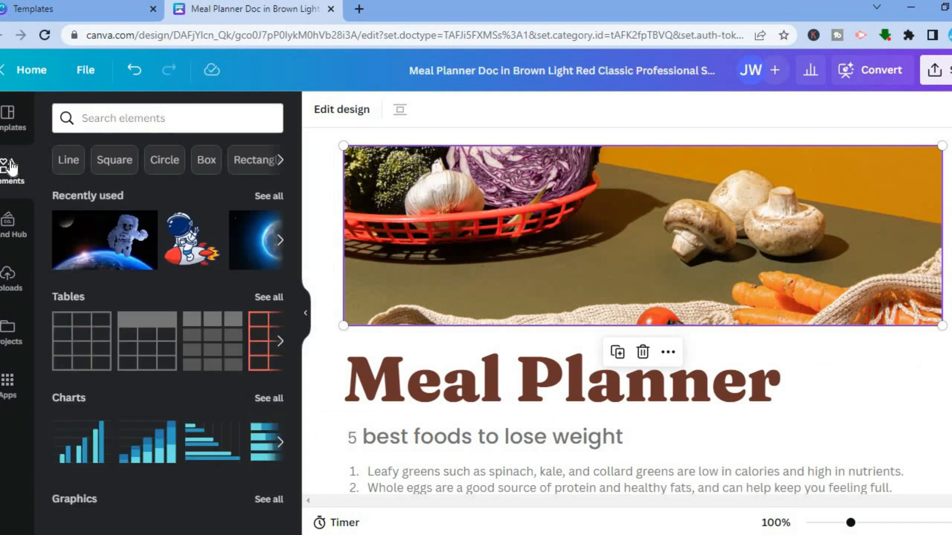
left_click(11, 119)
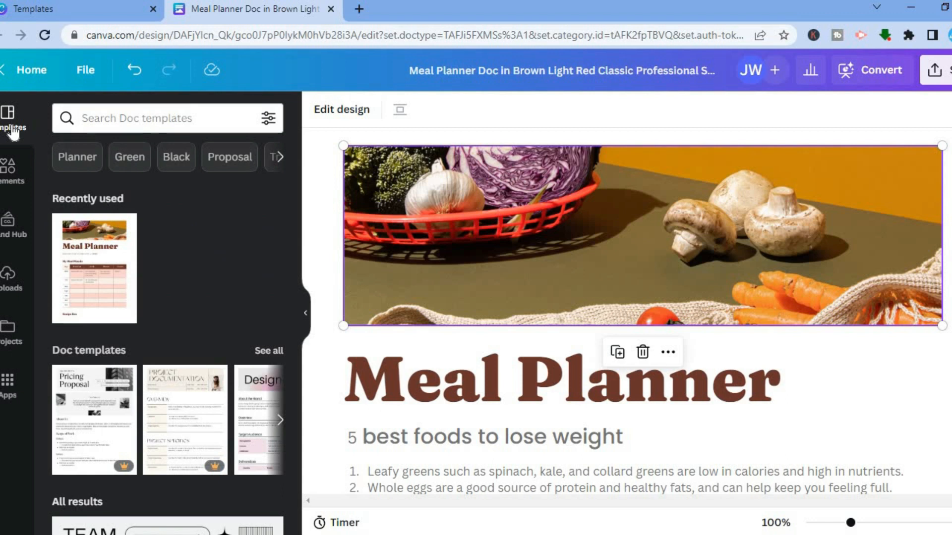
left_click_drag(295, 204, 296, 279)
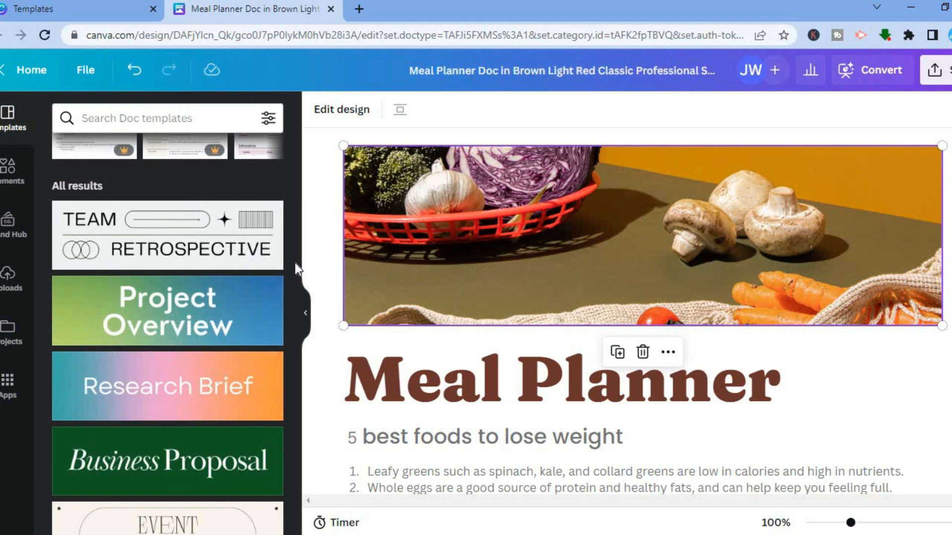
left_click_drag(296, 266, 289, 372)
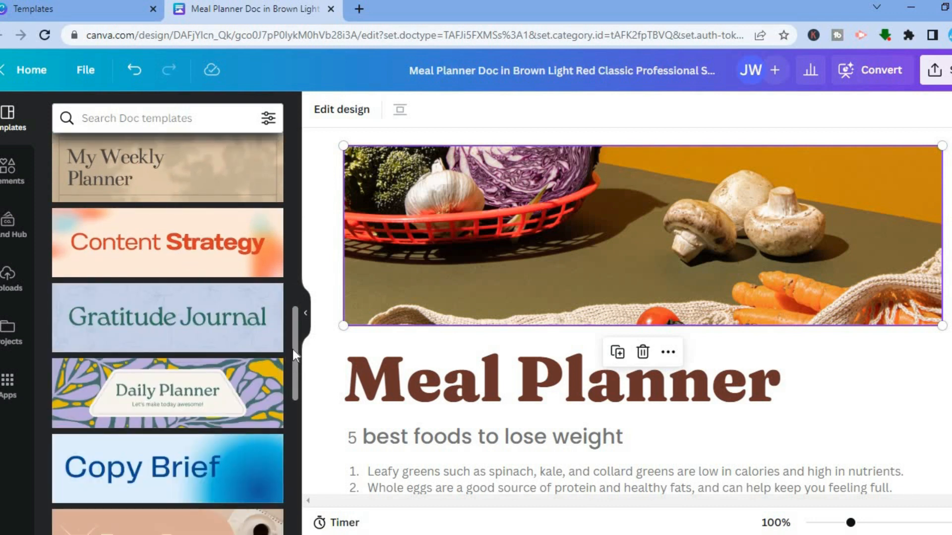
mouse_move(295, 346)
left_mouse_down()
mouse_move(294, 374)
mouse_move(286, 305)
mouse_move(281, 346)
left_mouse_up()
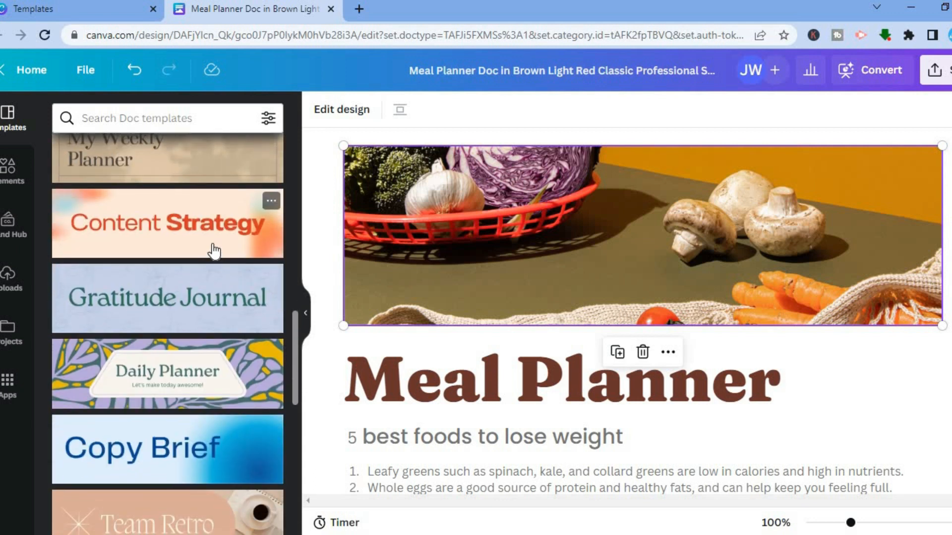
left_click(214, 251)
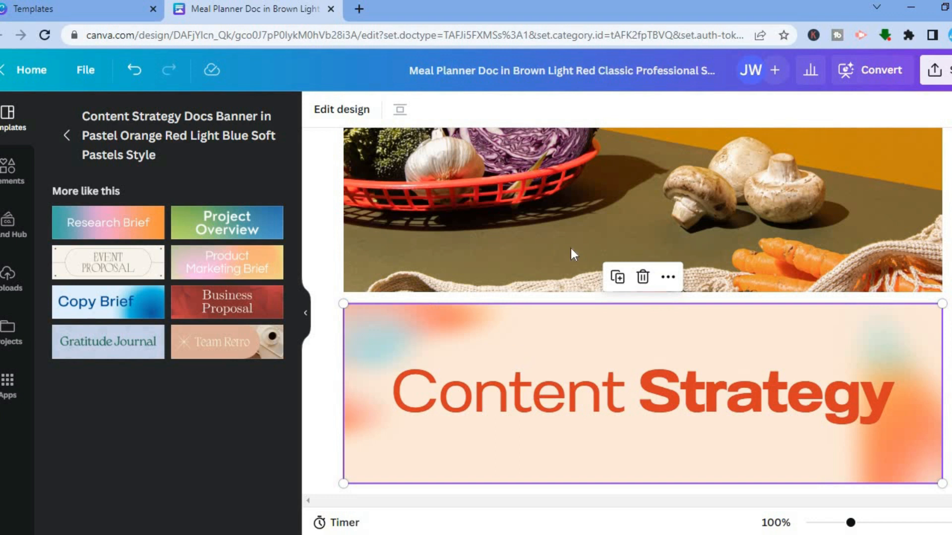
- Delete the vegetable header image at the start of the document
left_click(548, 224)
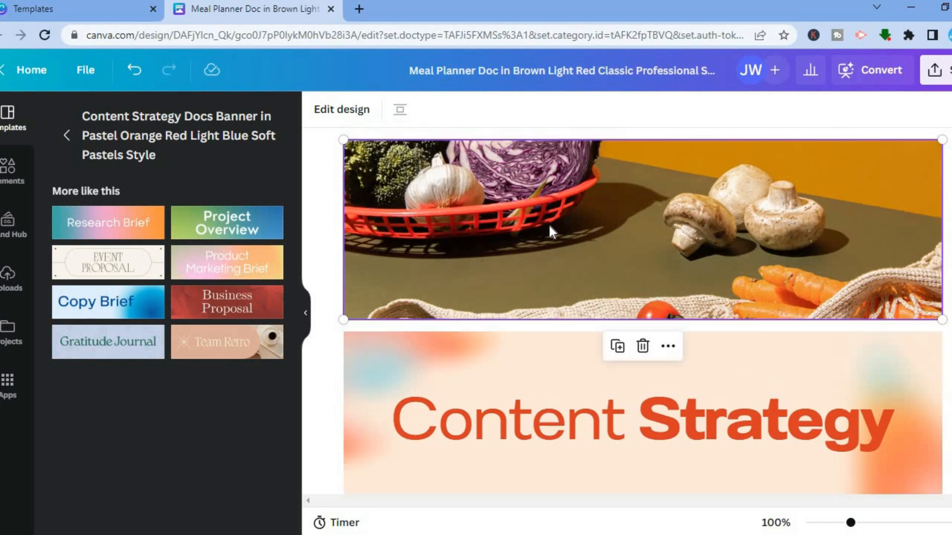
left_click(643, 346)
left_click(676, 286)
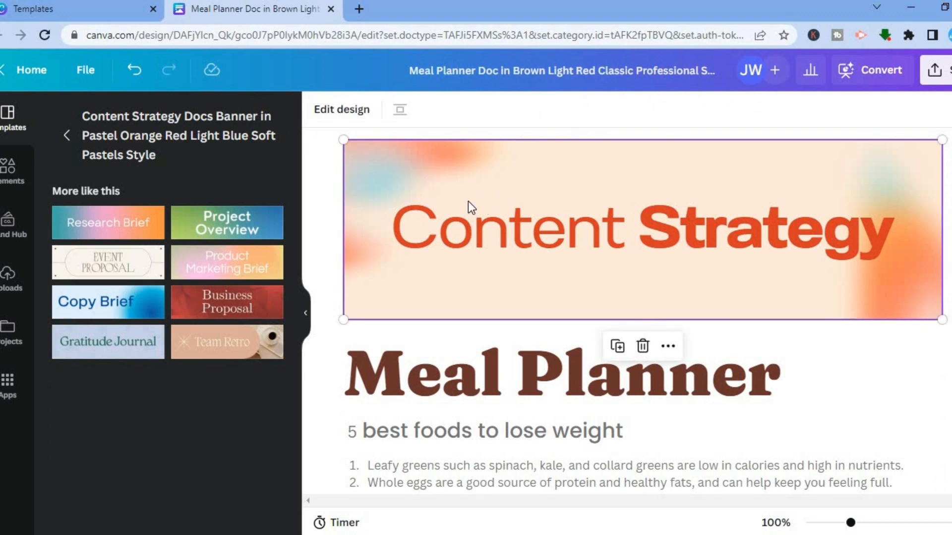
- Search the elements for "fitness" photos and replace the Content Strategy banner with the photo of hands tying blue running shoes
left_click(11, 170)
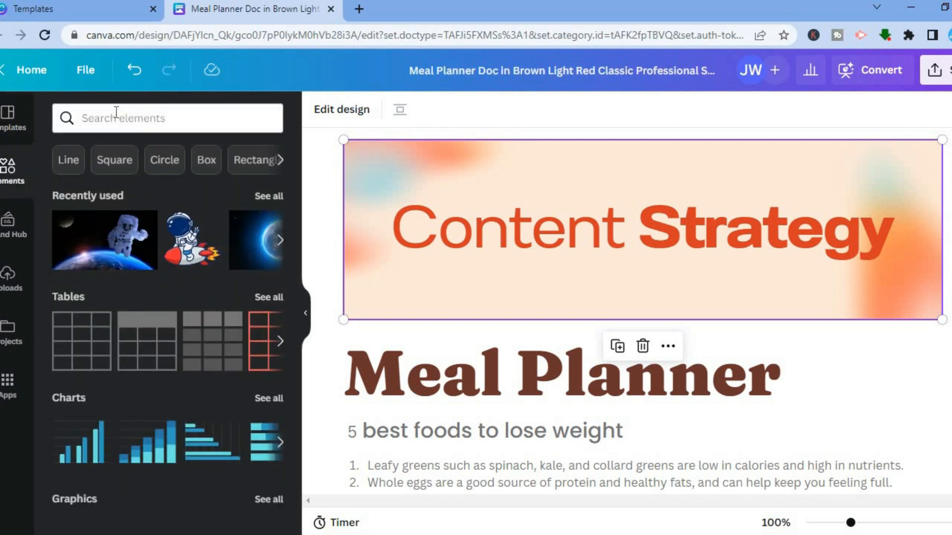
left_click(116, 112)
type("fitness")
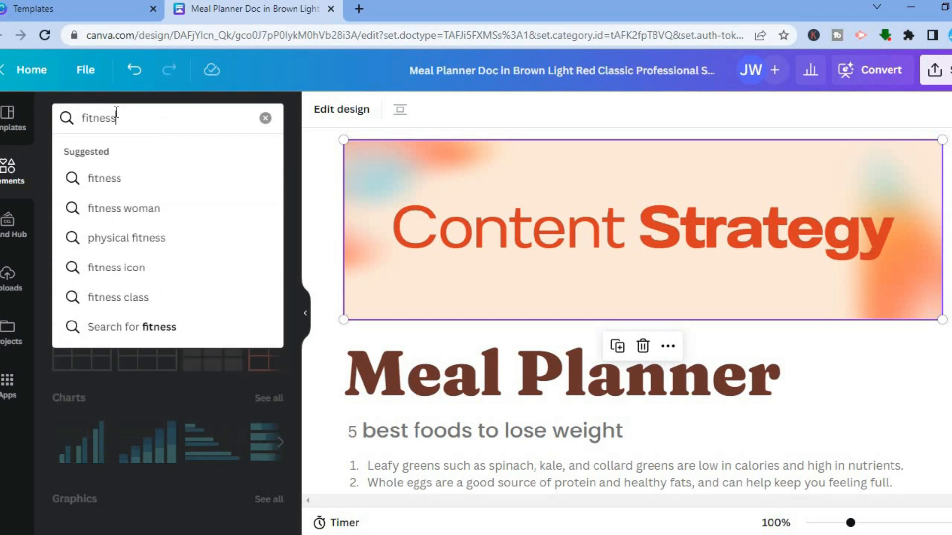
left_click(108, 183)
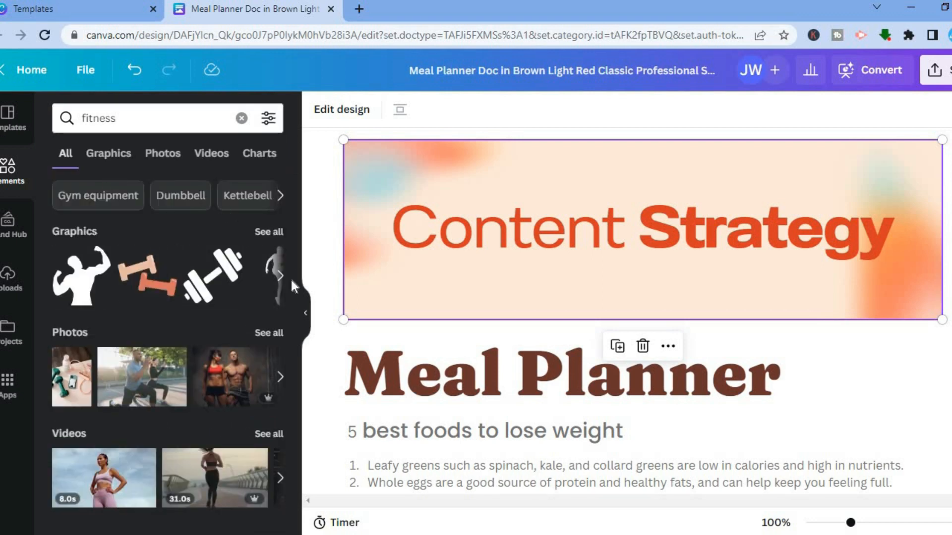
left_click(268, 333)
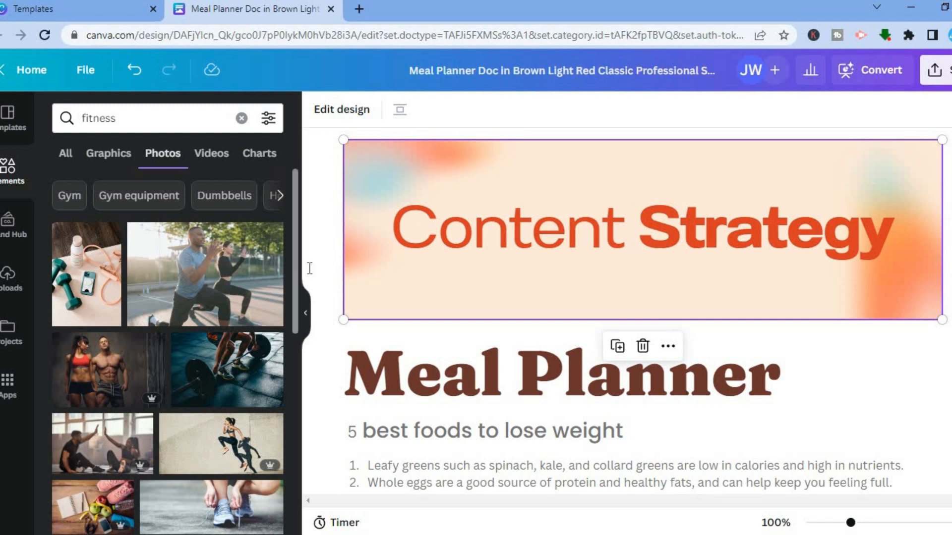
scroll(294, 314, "down", 3)
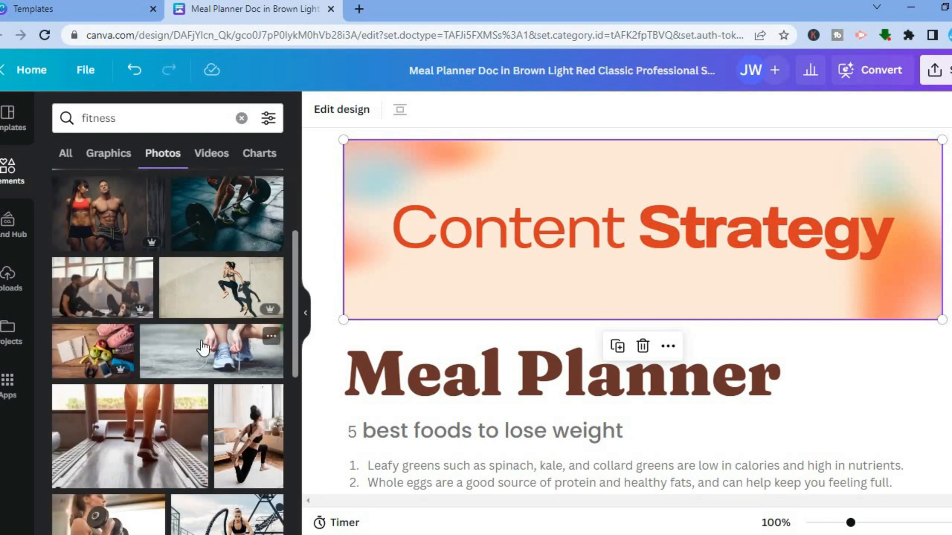
left_click_drag(203, 348, 445, 170)
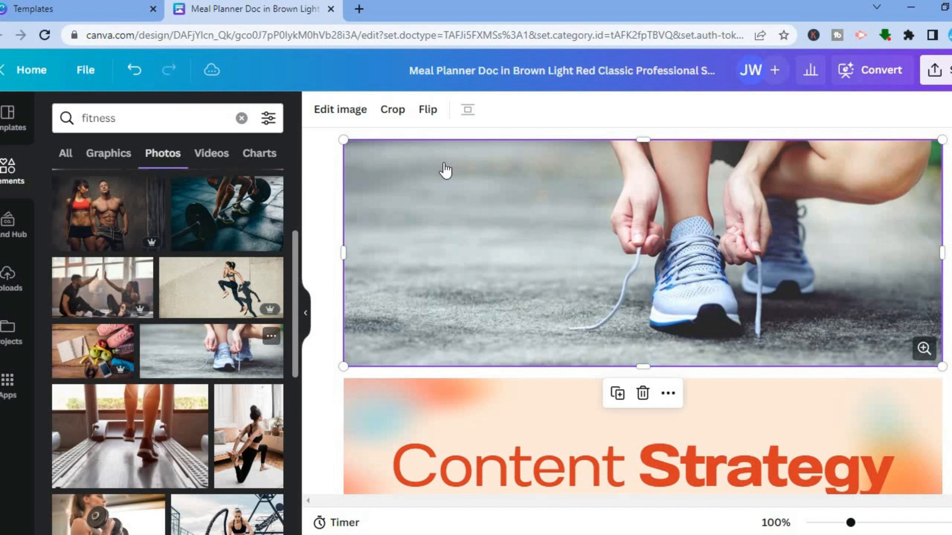
left_click(584, 441)
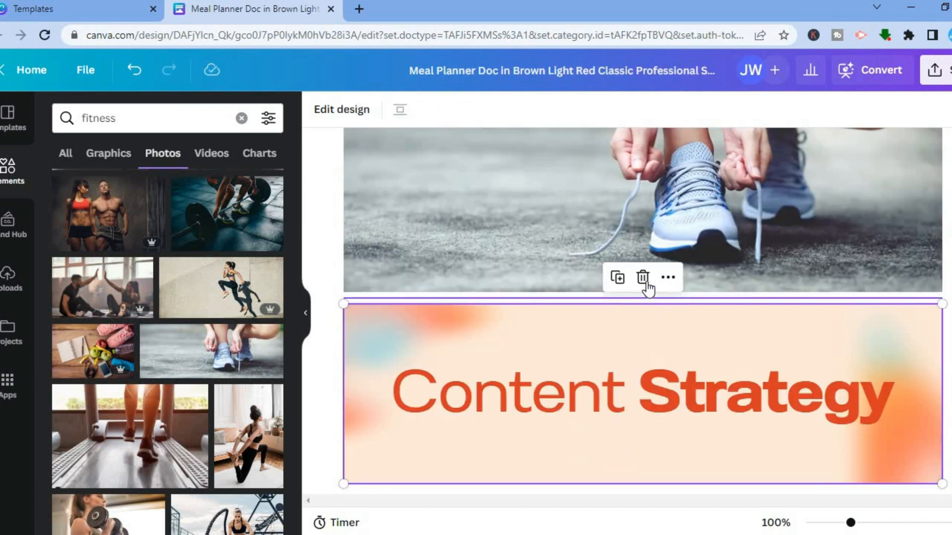
left_click(640, 281)
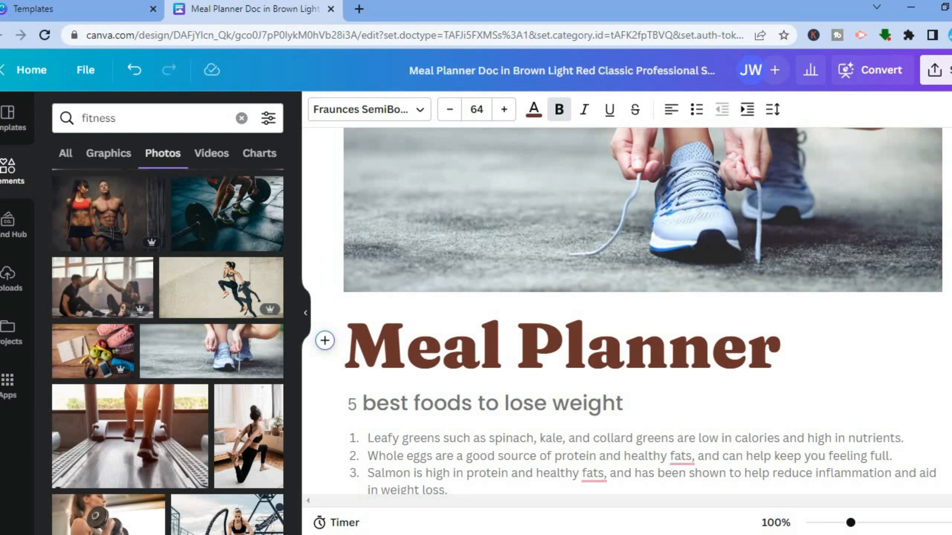
scroll(642, 310, "down", 10)
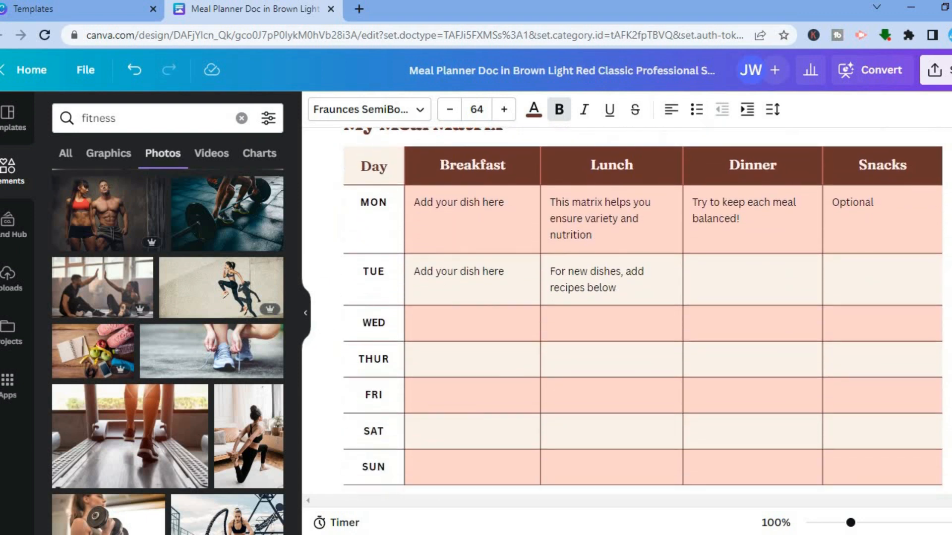
left_click(724, 275)
left_click(863, 282)
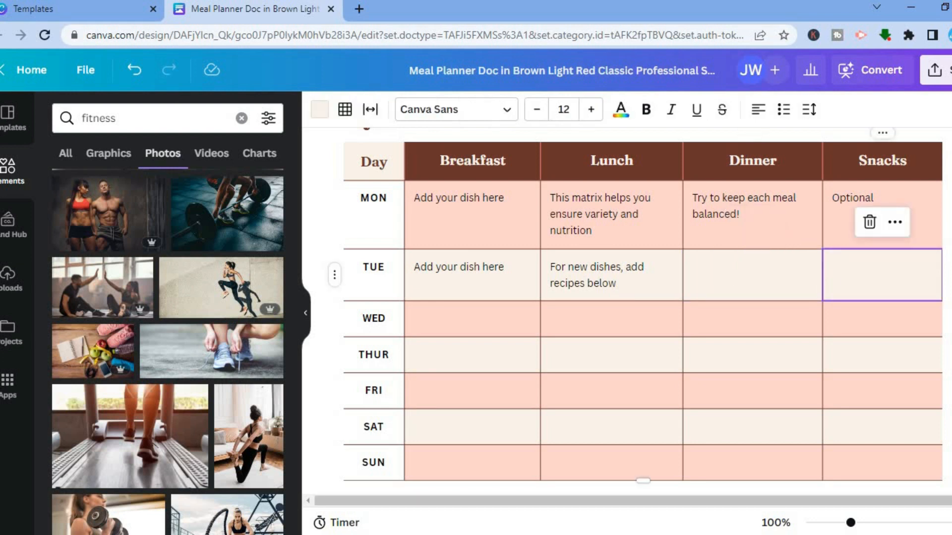
scroll(643, 311, "down", 5)
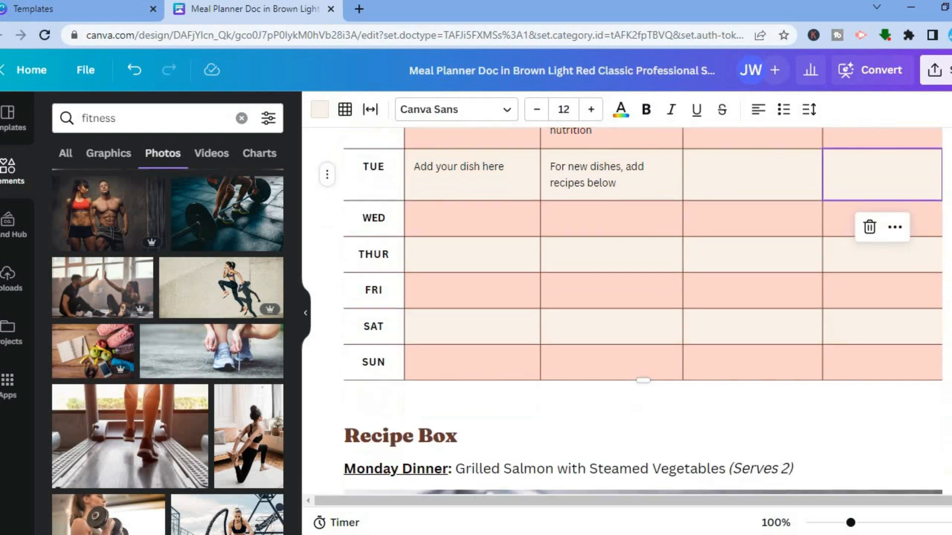
scroll(642, 311, "down", 1)
scroll(642, 311, "up", 3)
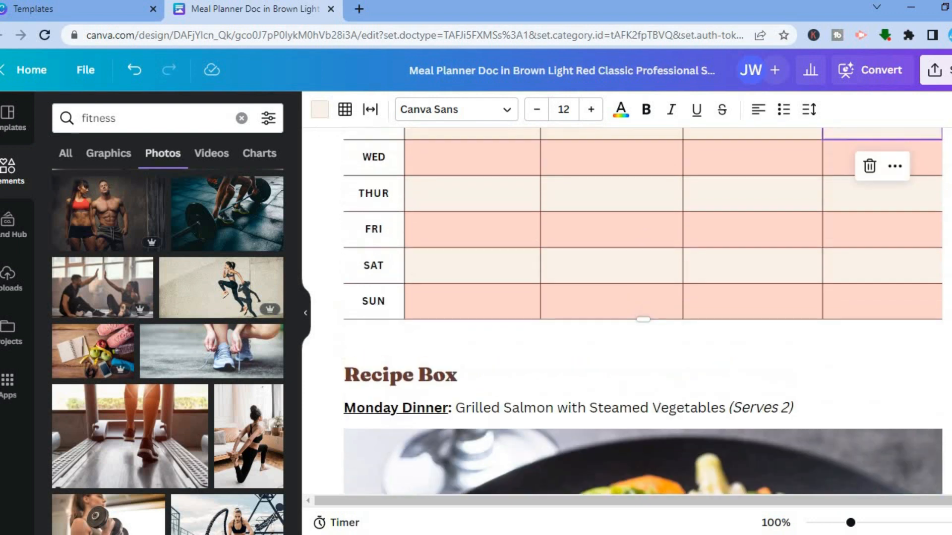
- Insert an empty table with five columns and three rows between the weekly meal table and the Recipe Box heading
left_click(352, 351)
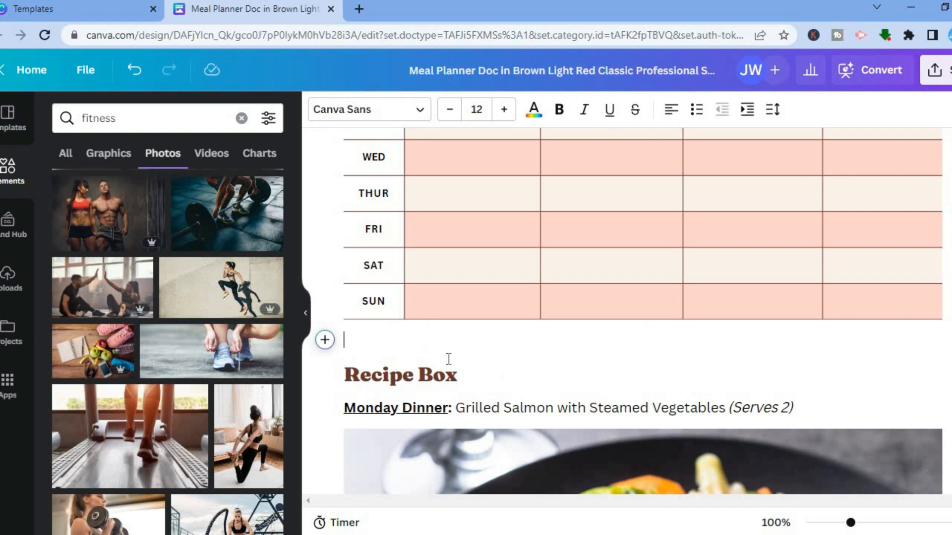
left_click(326, 341)
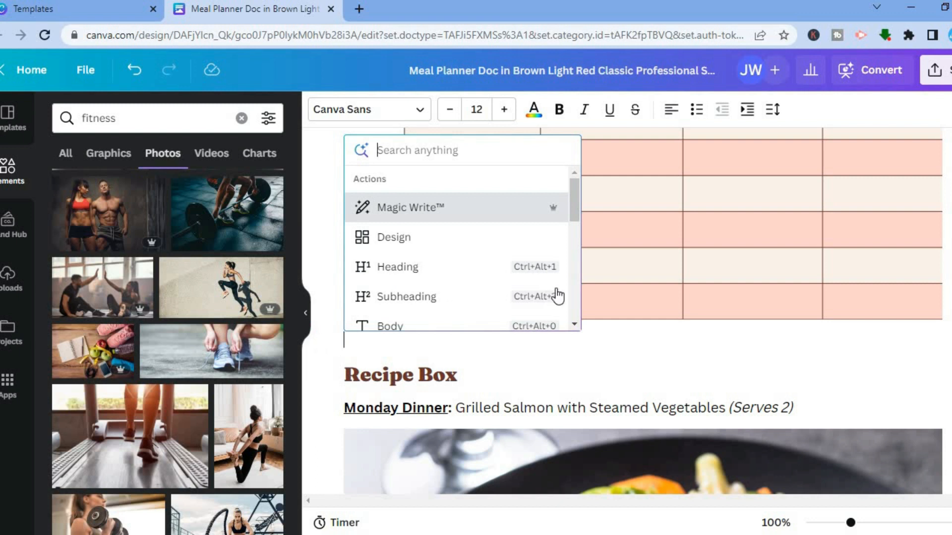
left_click_drag(573, 208, 572, 240)
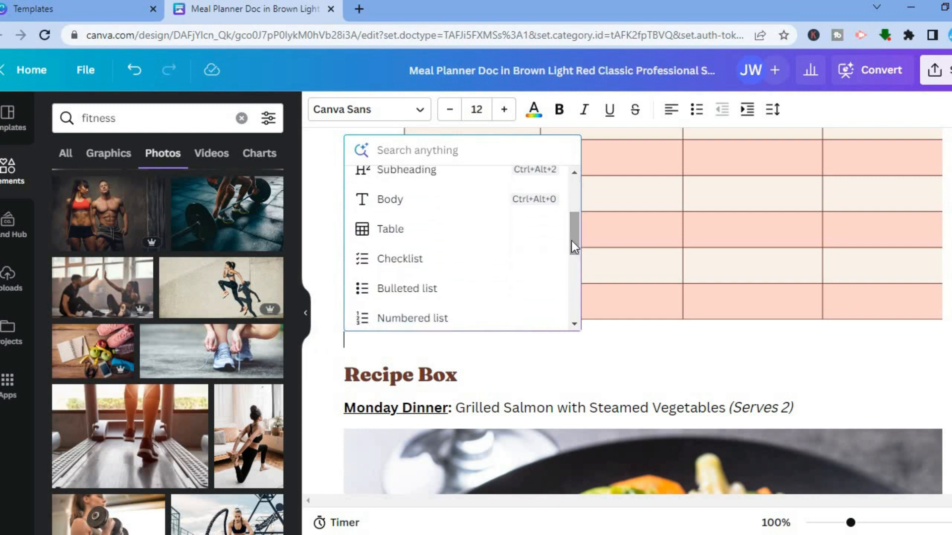
left_click(432, 245)
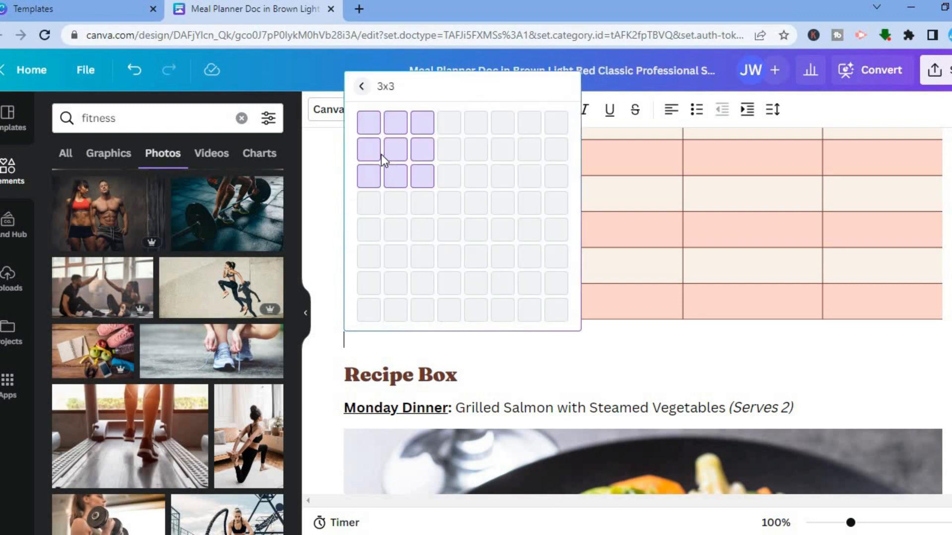
left_click(475, 168)
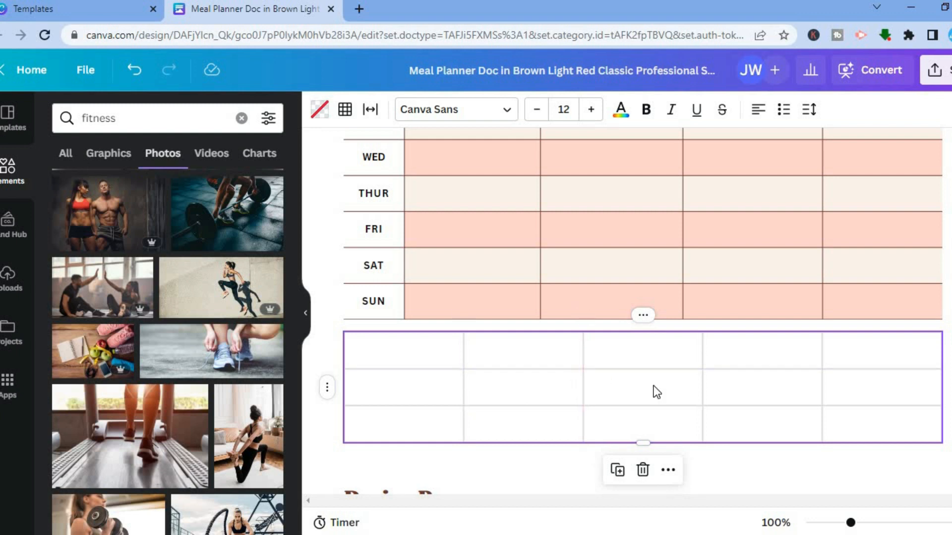
- Fill the first cell of the new table with the light pink document color
left_click(439, 362)
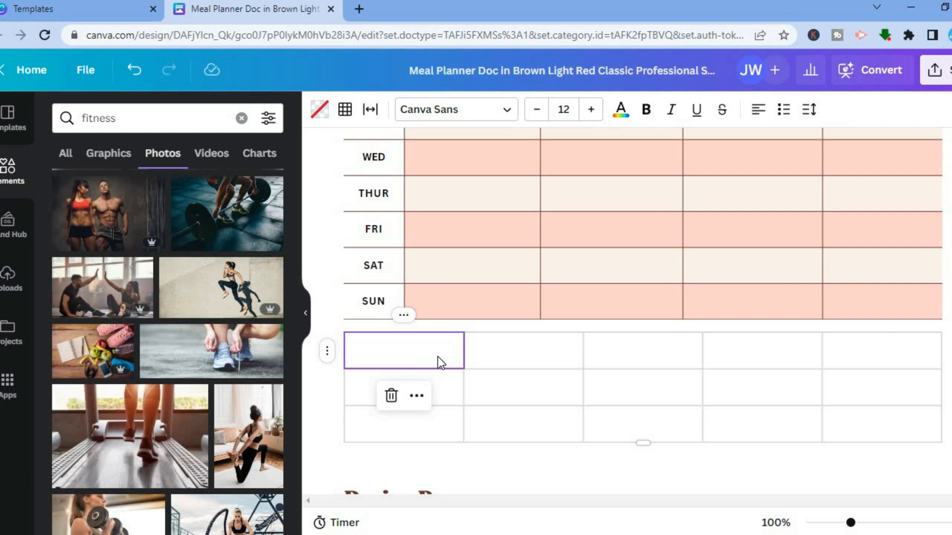
left_click(320, 111)
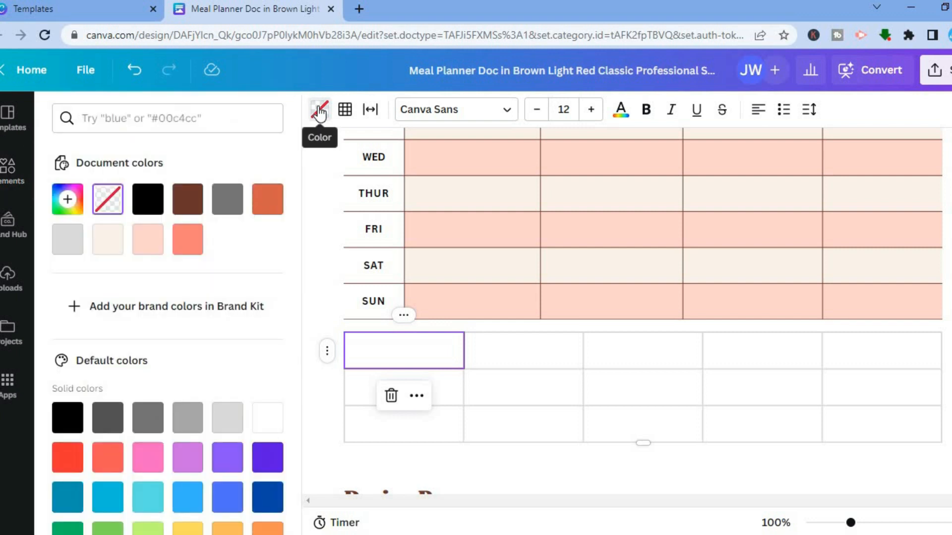
left_click(151, 239)
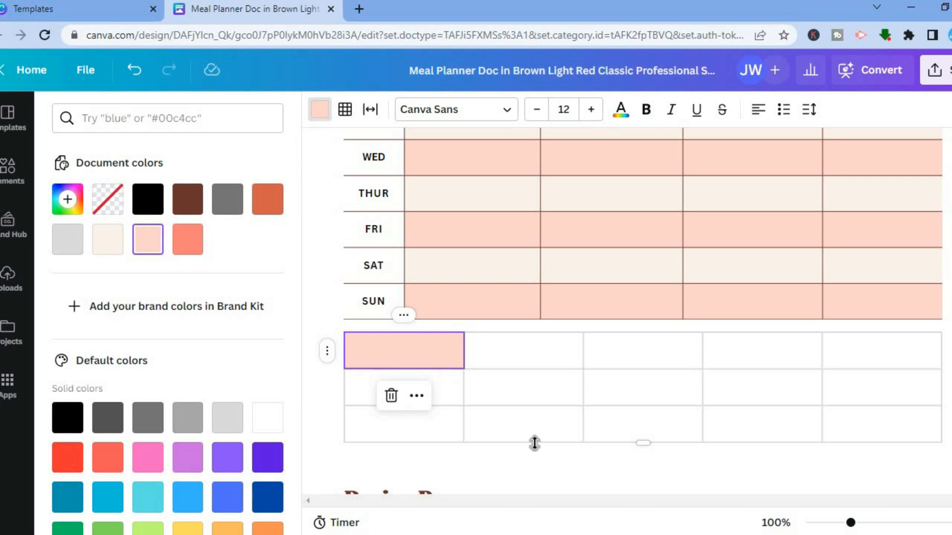
- Delete the entire five-column table above the Recipe Box heading
left_click(392, 399)
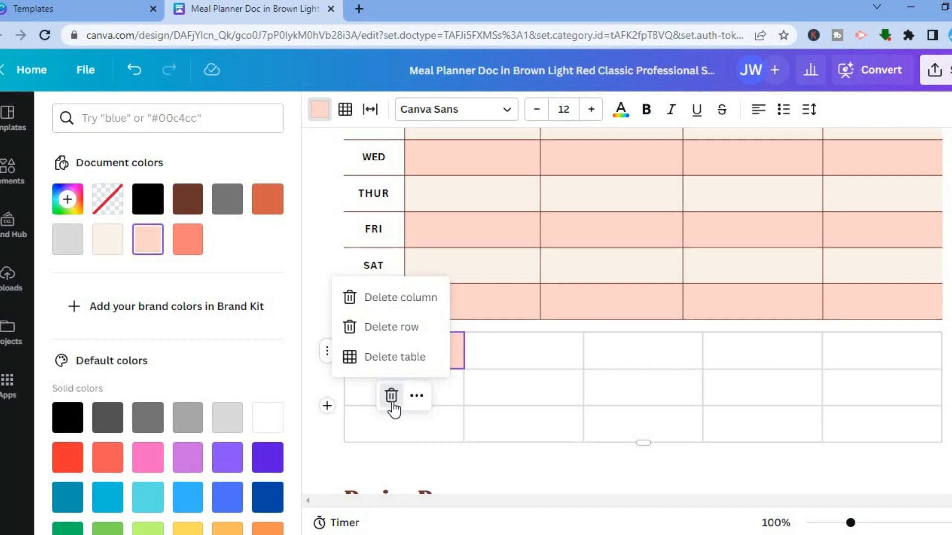
left_click(403, 368)
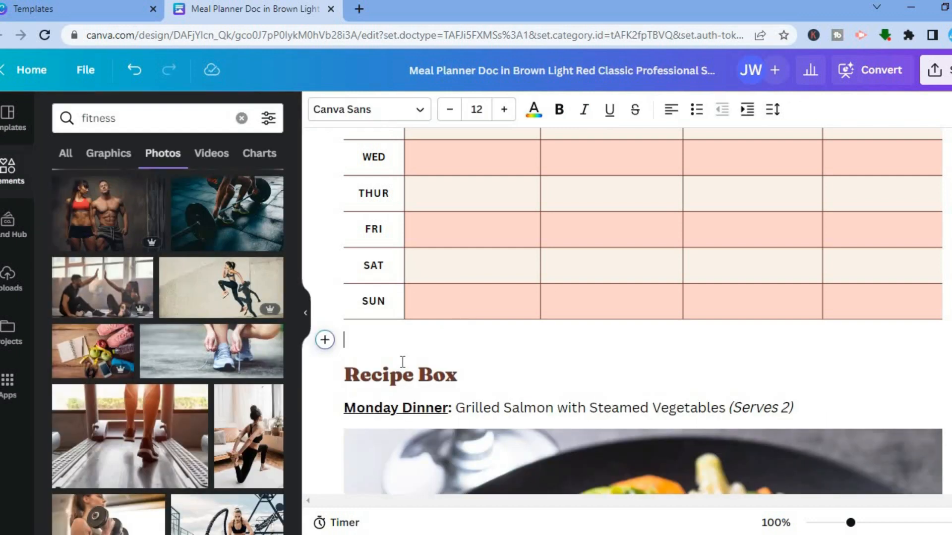
- Examine the content types that can be inserted above the Recipe Box heading, including charts and the embed link option
left_click(324, 341)
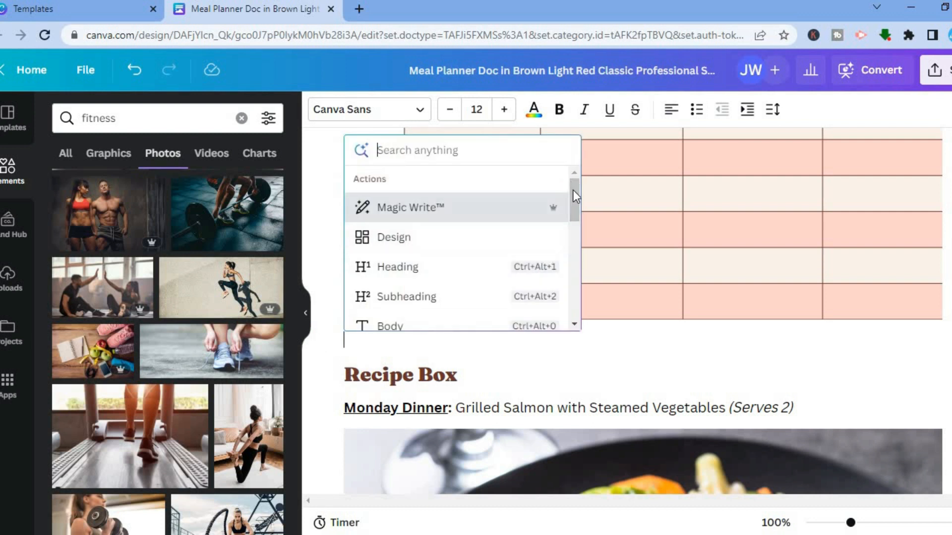
left_click_drag(573, 198, 572, 228)
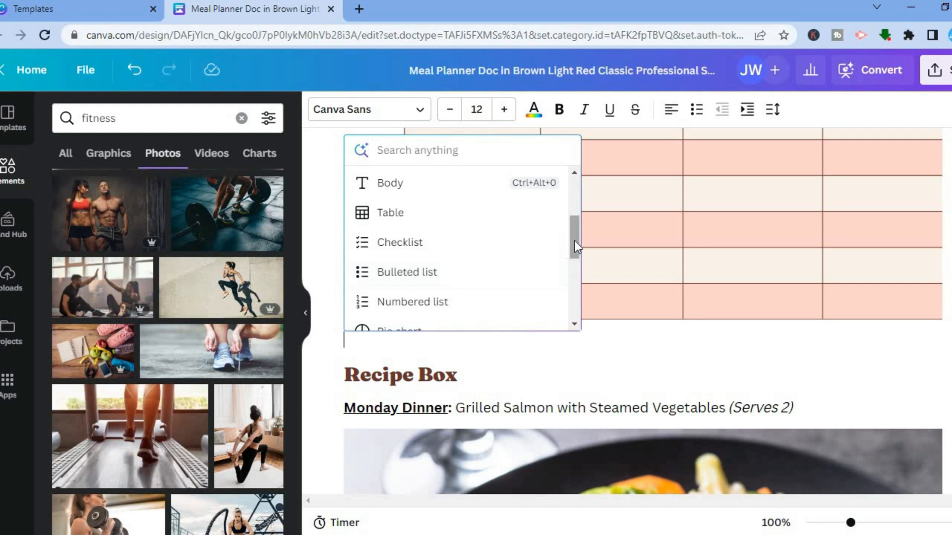
left_click_drag(575, 240, 574, 278)
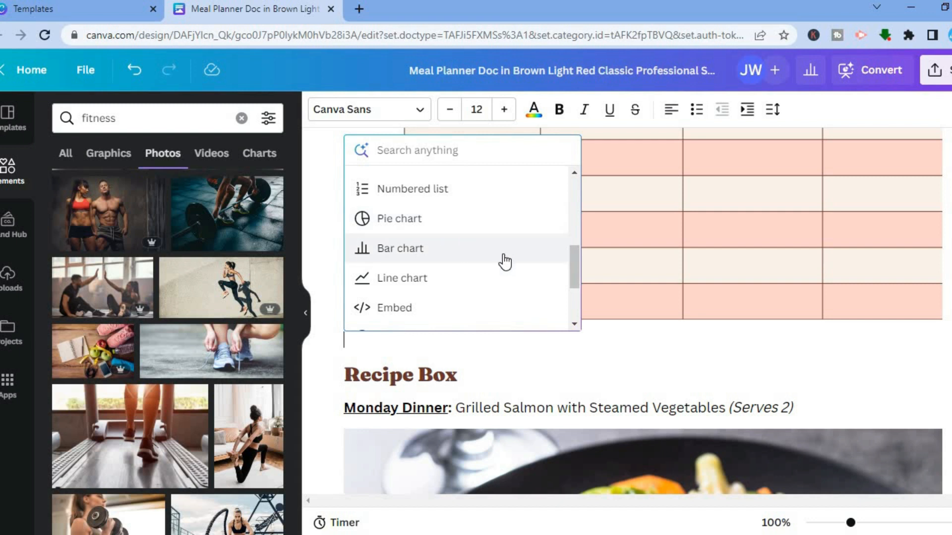
mouse_move(573, 286)
left_mouse_down()
mouse_move(573, 318)
mouse_move(570, 290)
left_mouse_up()
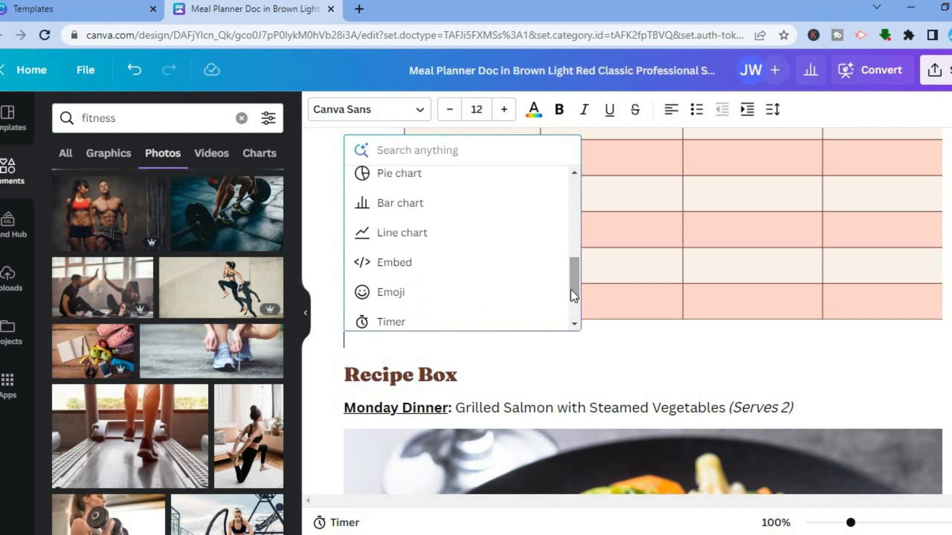
left_click(430, 266)
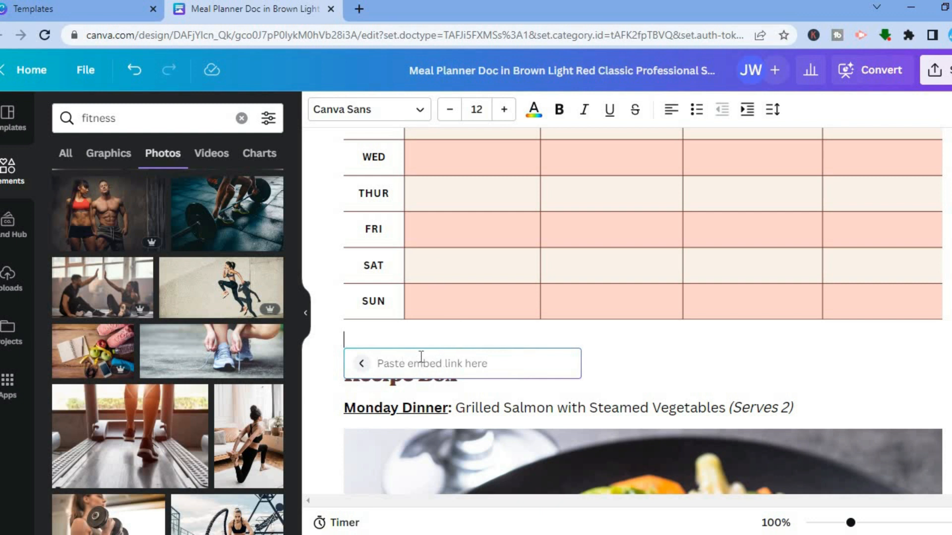
left_click(616, 354)
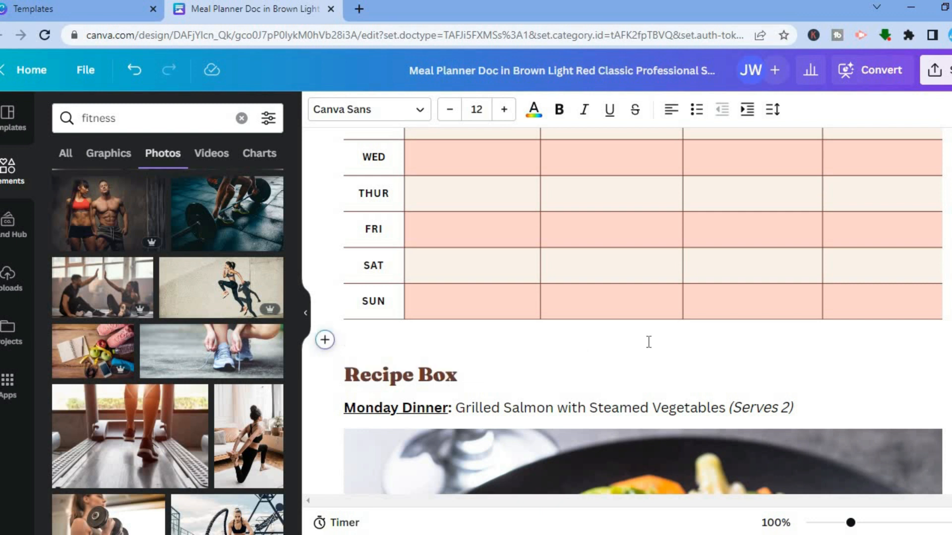
- Check off the last "Add more here" item in This Week's Grocery List
scroll(642, 311, "down", 8)
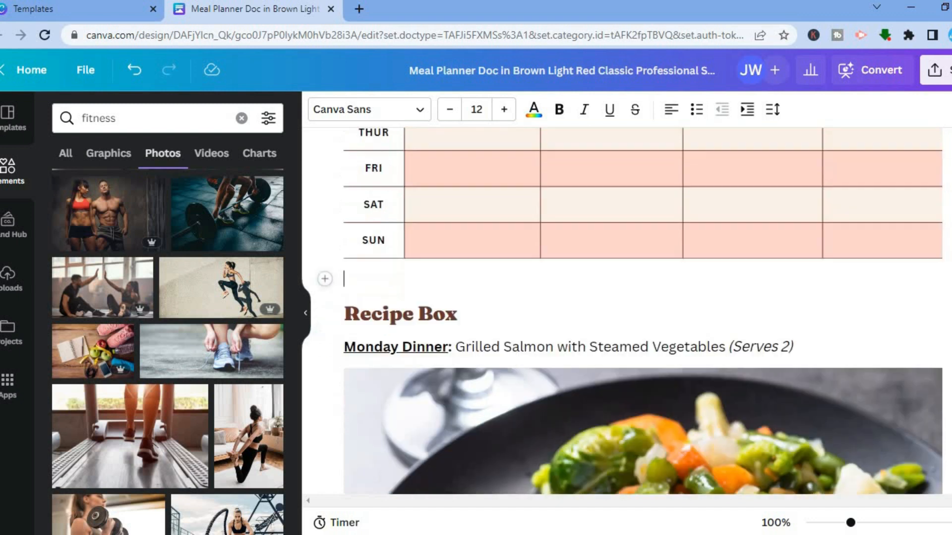
scroll(643, 311, "down", 8)
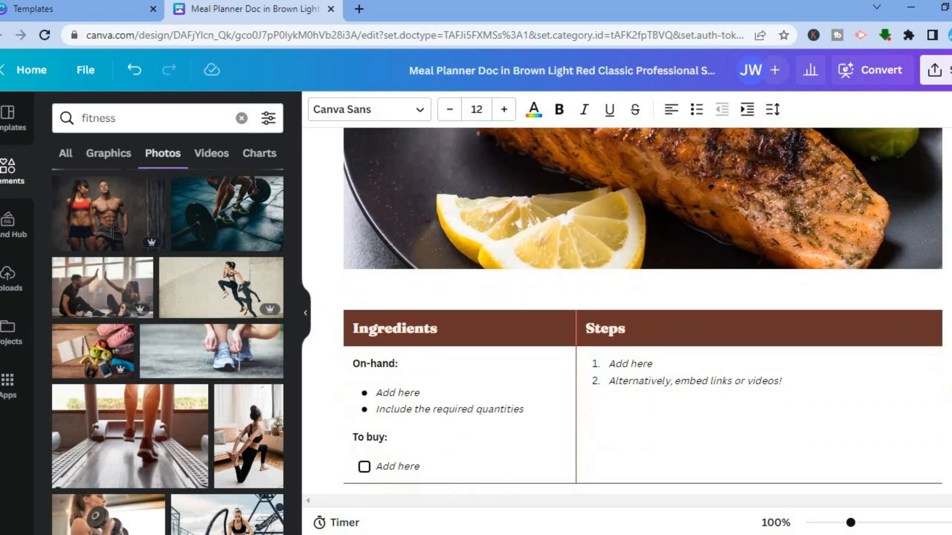
scroll(642, 311, "down", 1)
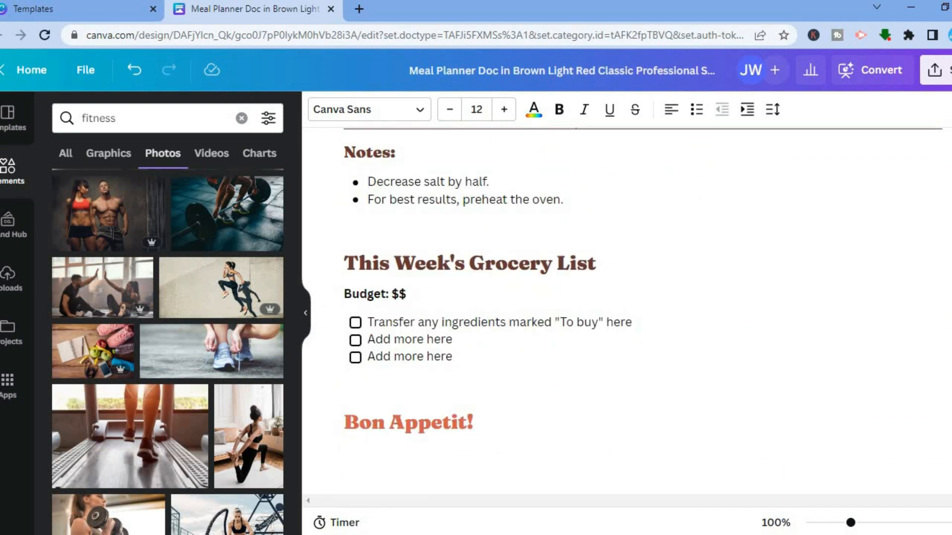
left_click(355, 357)
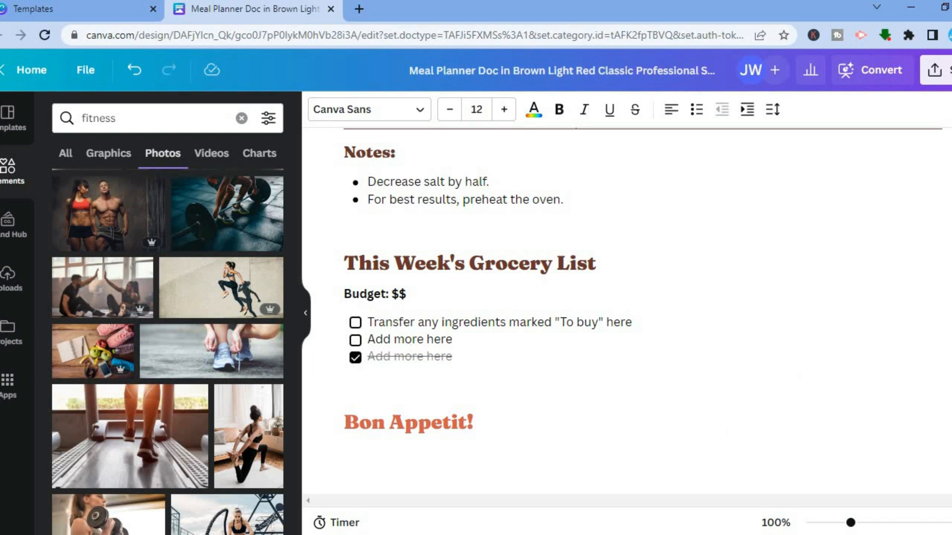
- View the Docs to Decks introduction for converting the document into a presentation and dismiss it
scroll(642, 311, "up", 20)
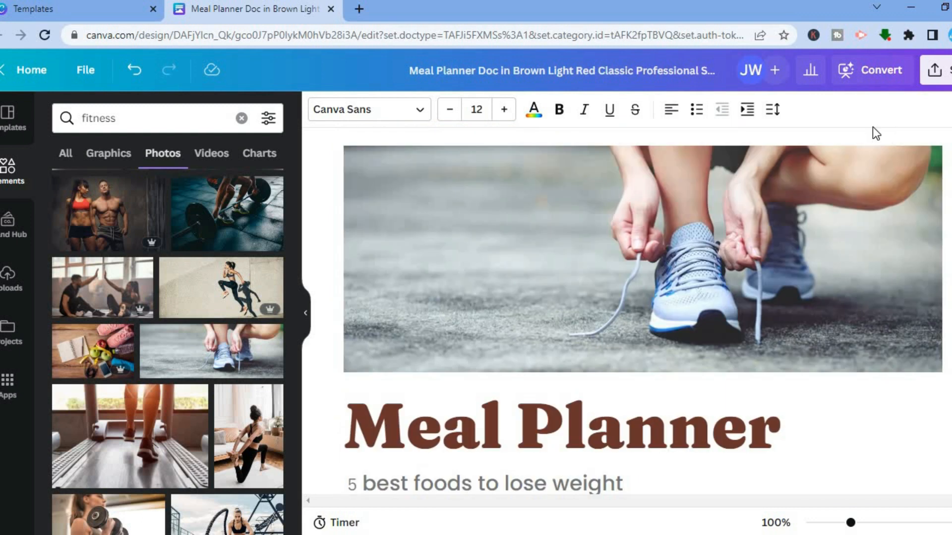
left_click(862, 80)
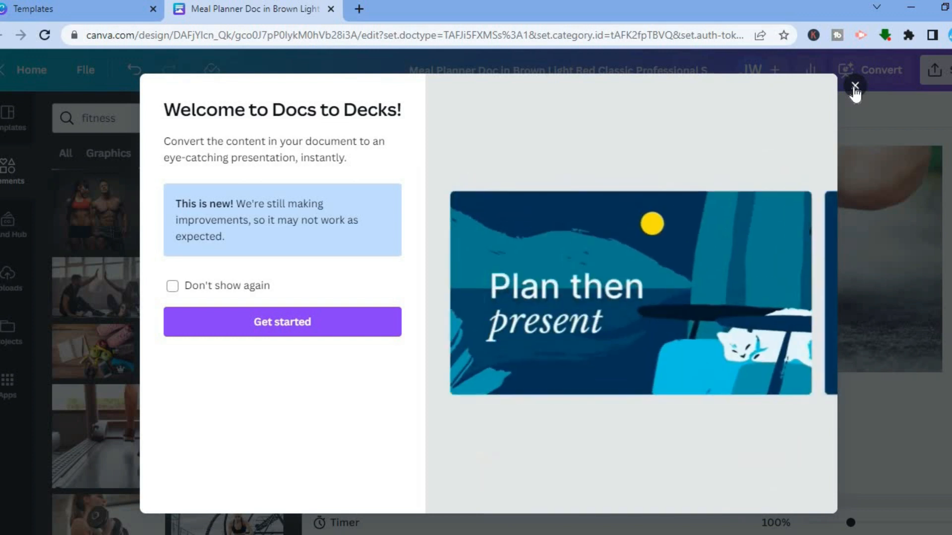
left_click(854, 88)
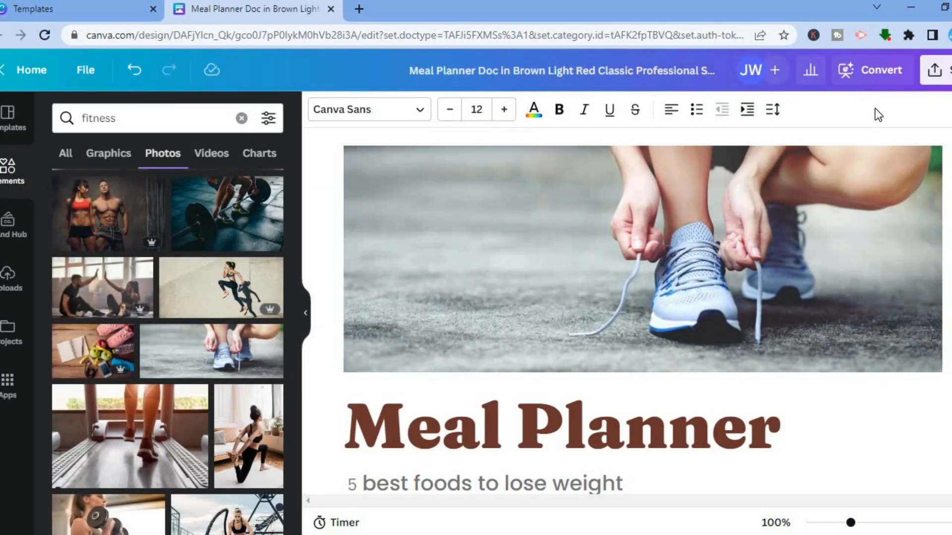
- Review the document's sharing options and its download settings for file type and page size without downloading
left_click(942, 73)
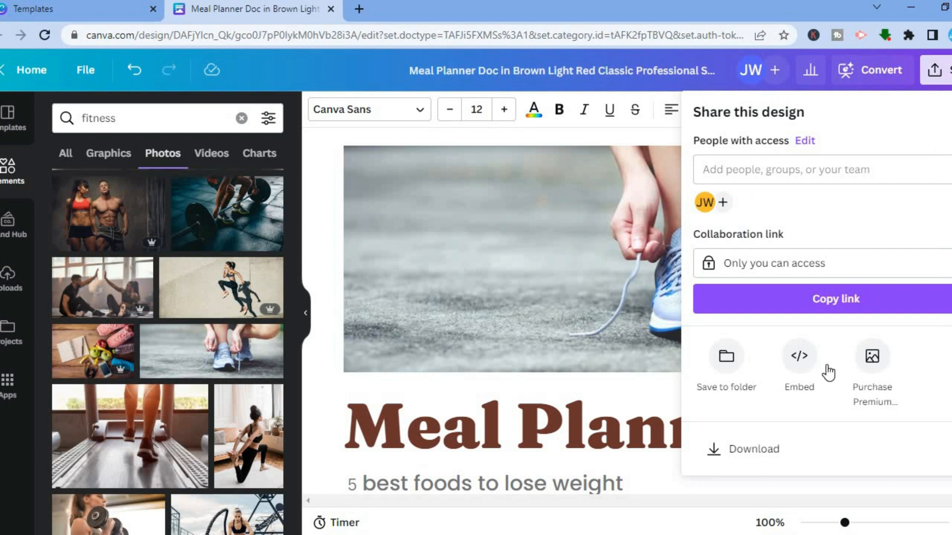
left_click(774, 451)
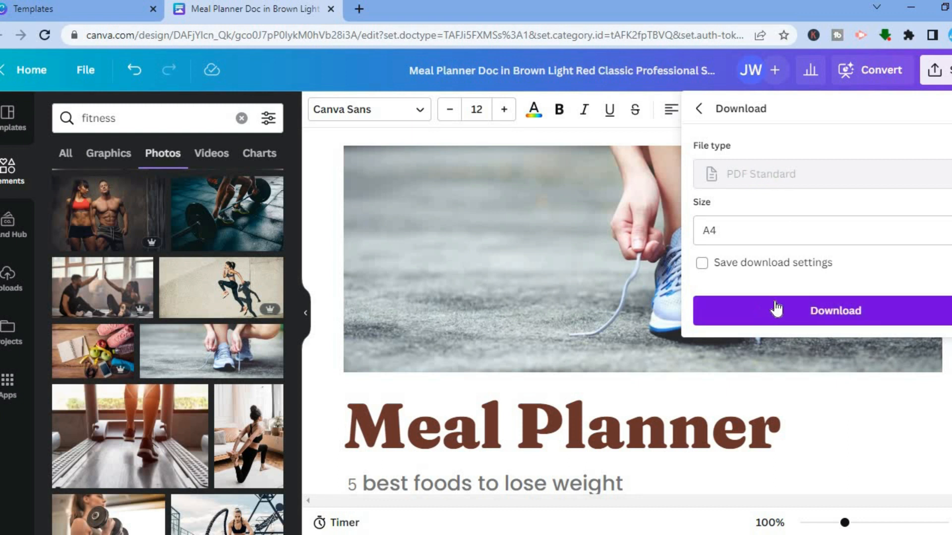
left_click(827, 417)
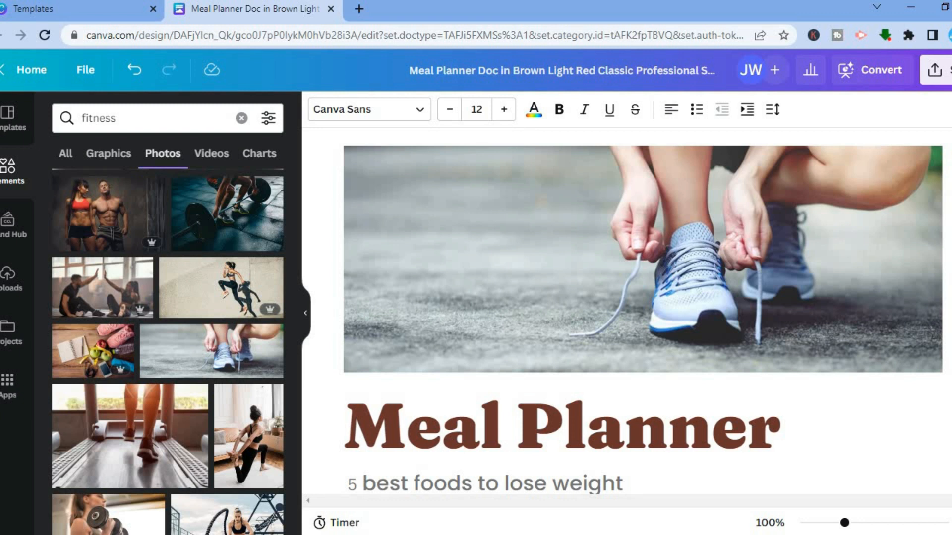
scroll(643, 310, "down", 15)
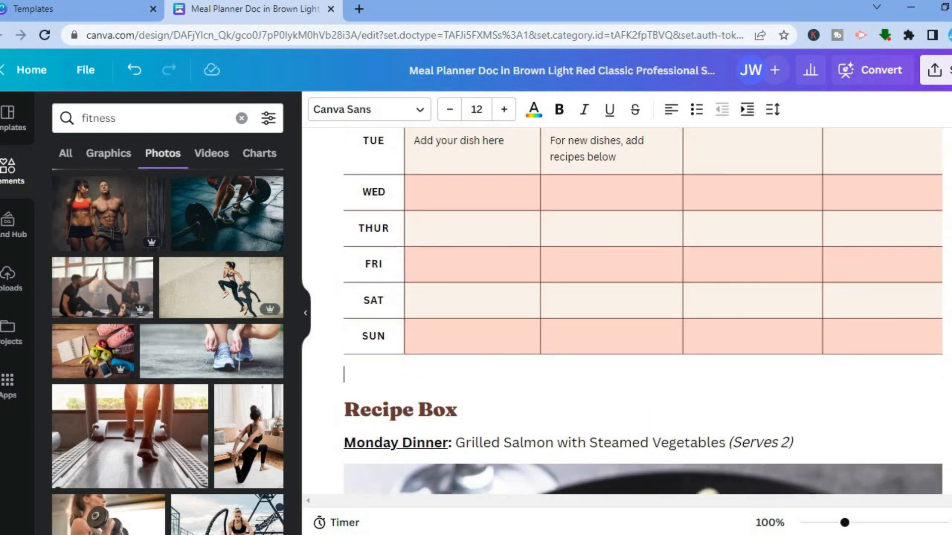